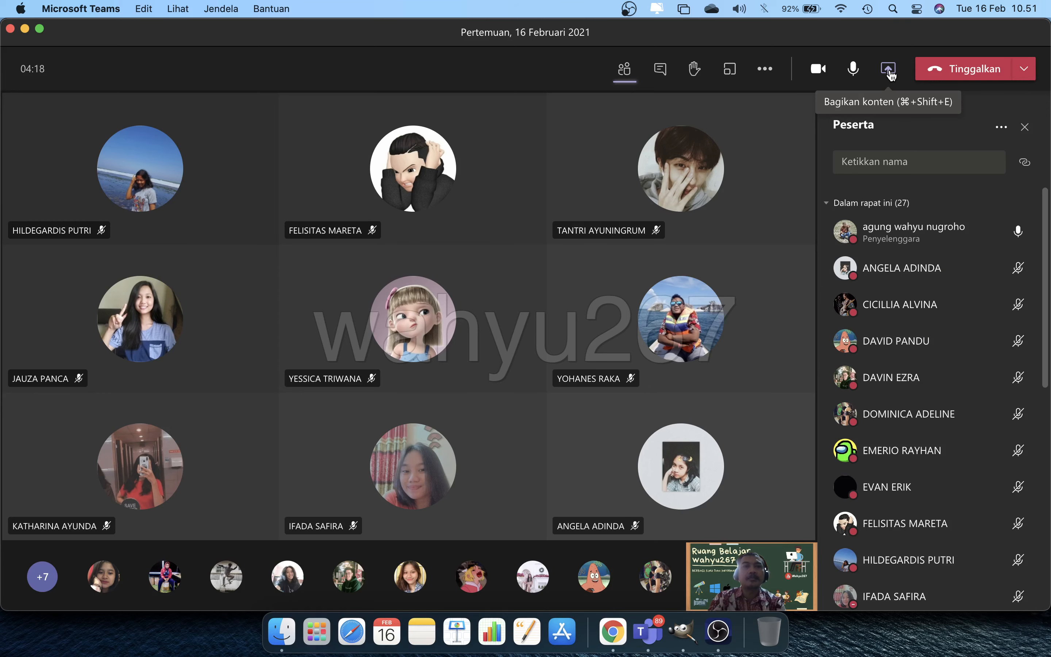
Share Screen #1 in the Teams meeting and switch to GIMP with the floating meeting window minimized
{"action": "left_click", "coordinate": [890, 69]}
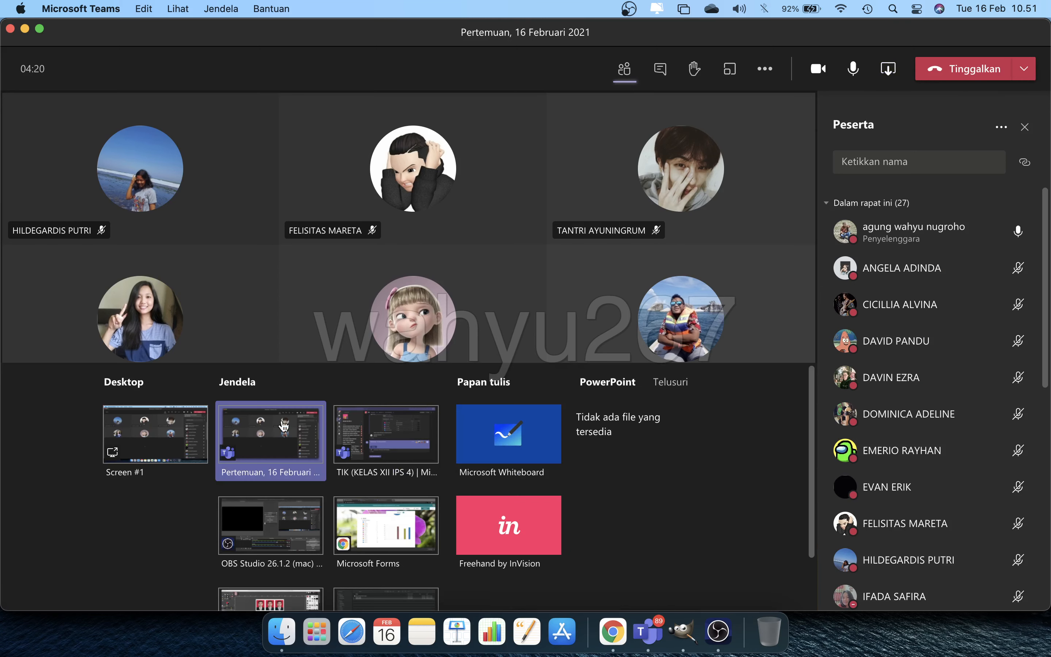
{"action": "left_click", "coordinate": [165, 449]}
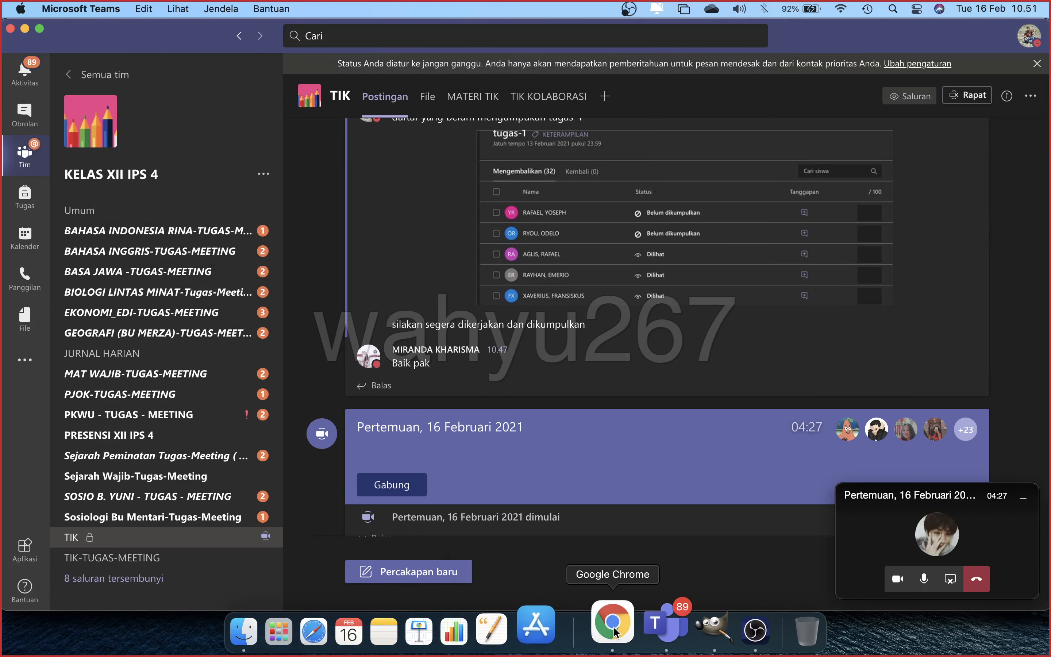
{"action": "left_click", "coordinate": [678, 635]}
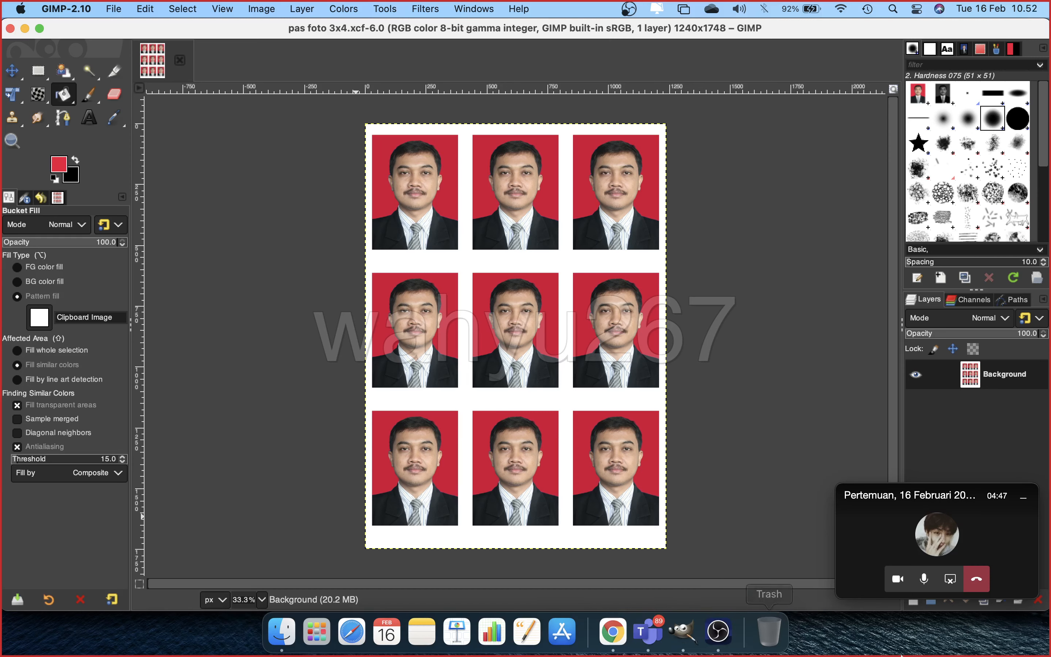
{"action": "left_click", "coordinate": [1025, 500]}
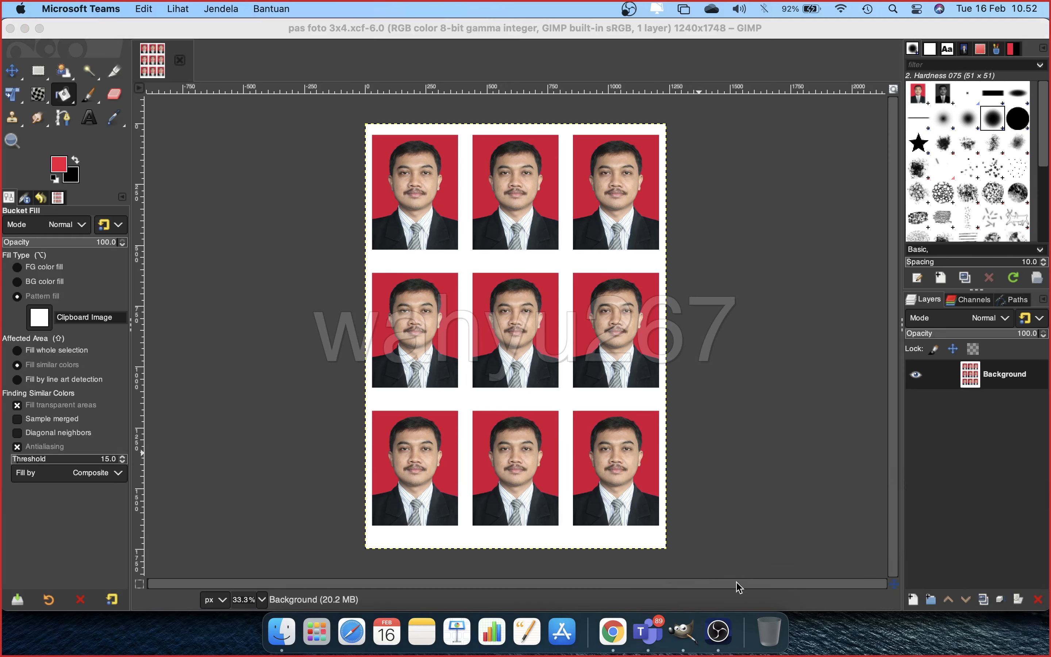
{"action": "left_click", "coordinate": [683, 632]}
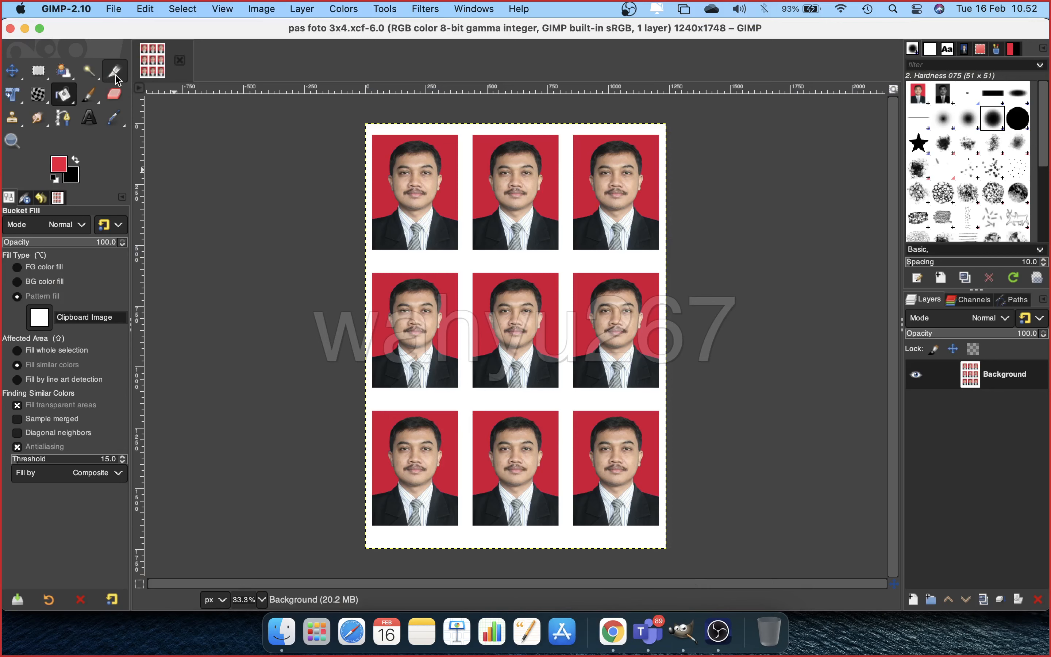
Open FOTOKU.jpg from the GIMP documents folder
{"action": "left_click", "coordinate": [117, 13]}
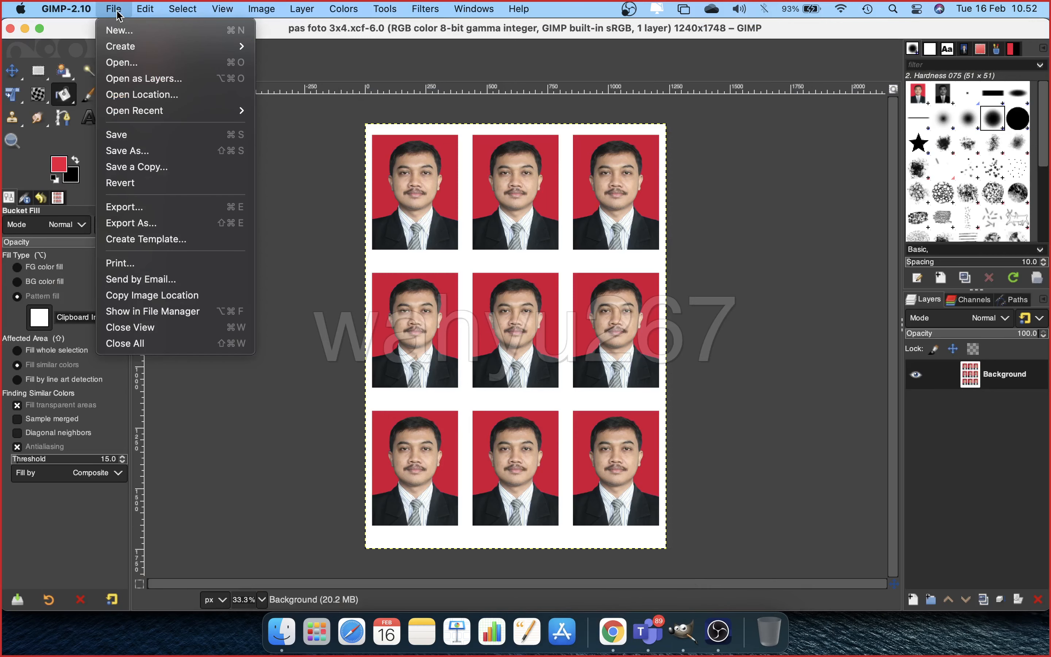
{"action": "left_click", "coordinate": [165, 65]}
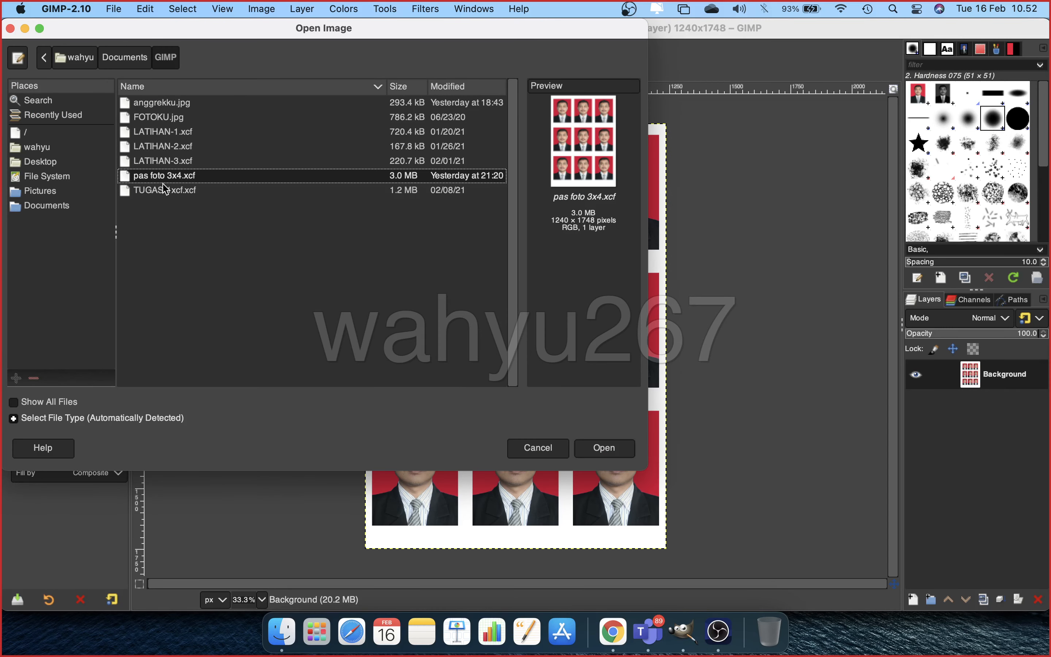
{"action": "left_click", "coordinate": [168, 121]}
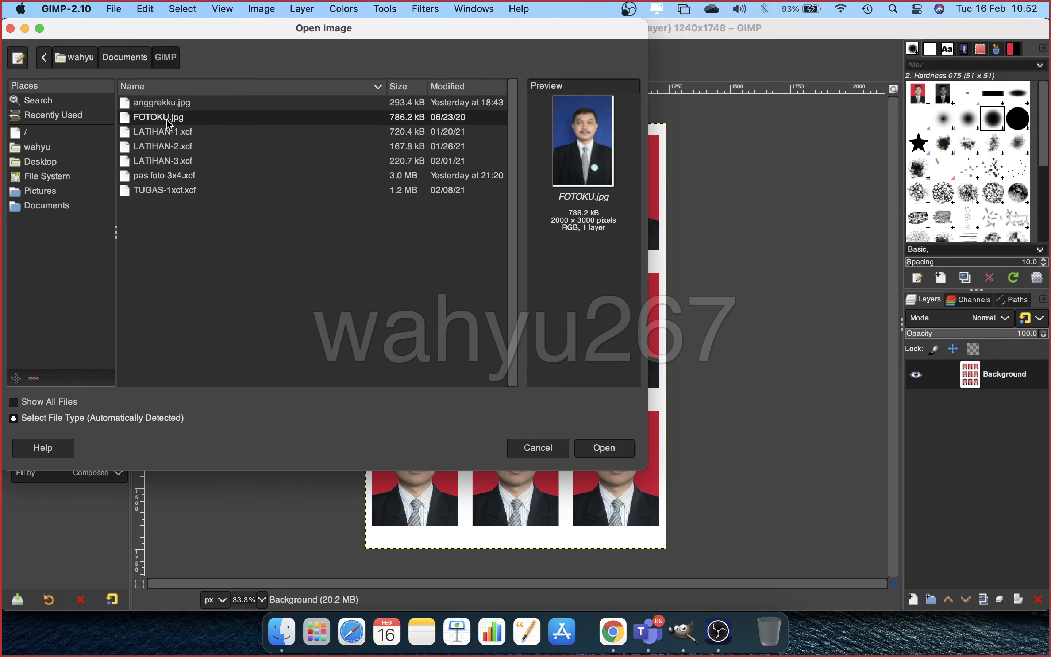
{"action": "left_click", "coordinate": [604, 449]}
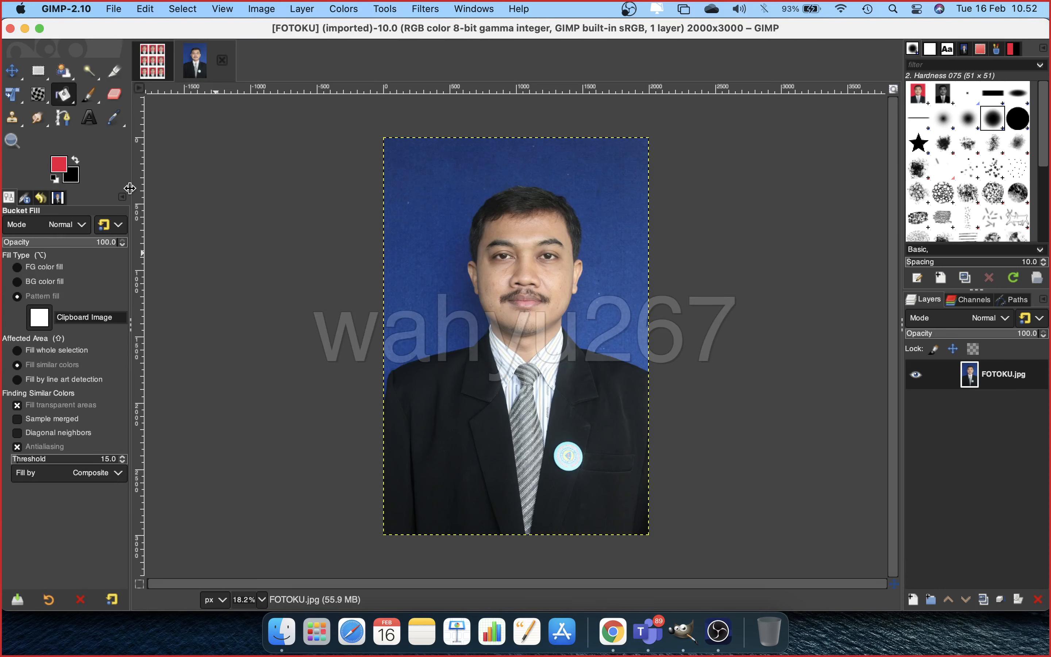
Activate the Crop tool and turn off the Fixed aspect ratio, leaving Highlight on
{"action": "left_click", "coordinate": [113, 73]}
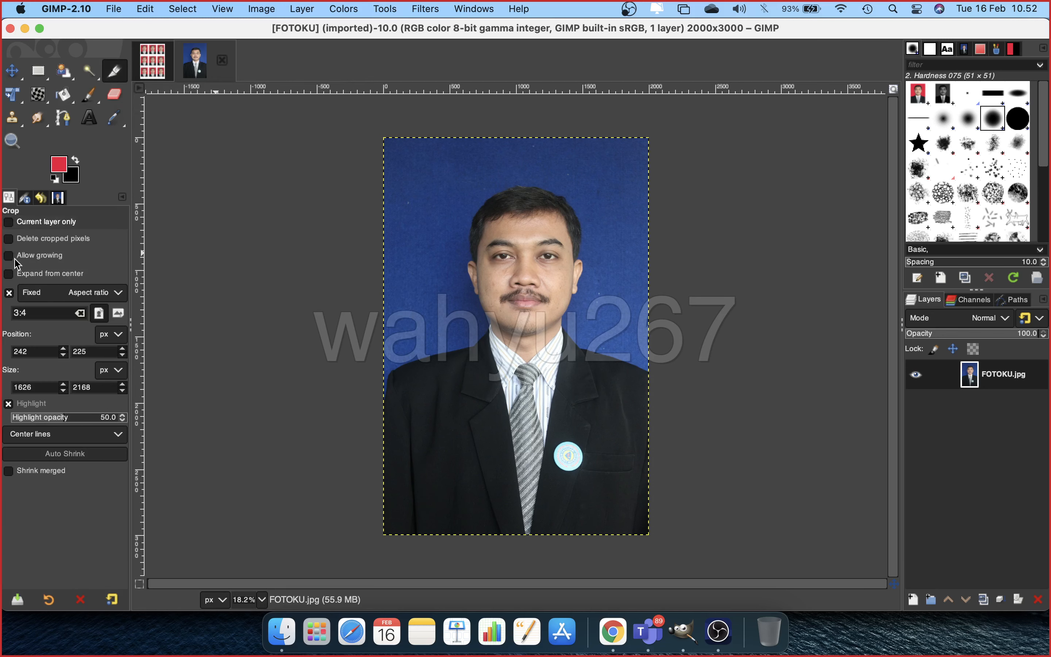
{"action": "left_click", "coordinate": [8, 296]}
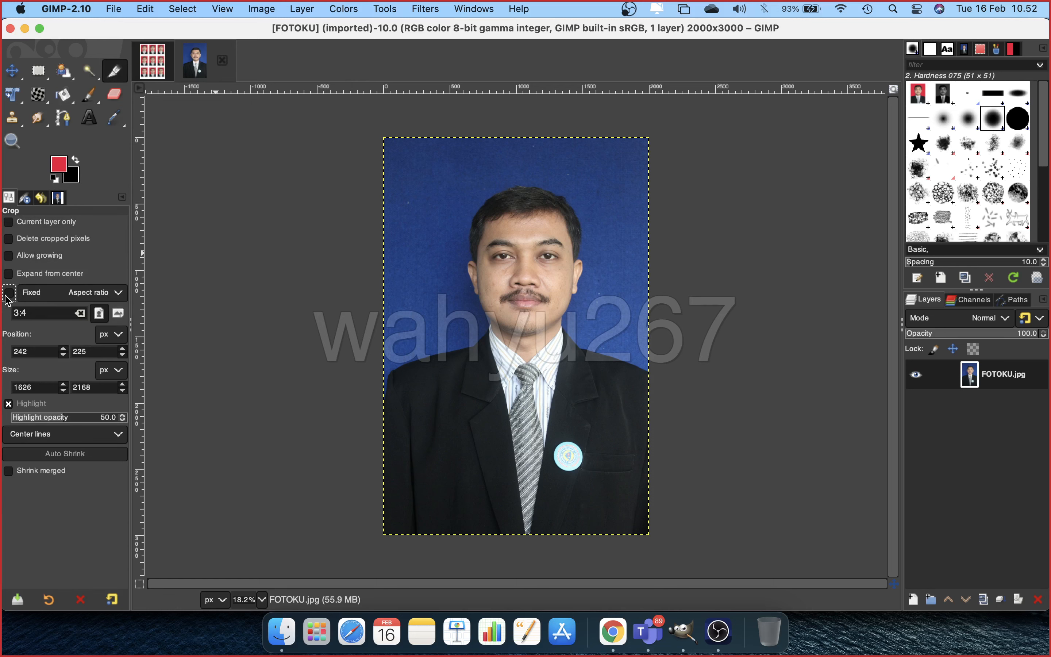
{"action": "left_click", "coordinate": [9, 405]}
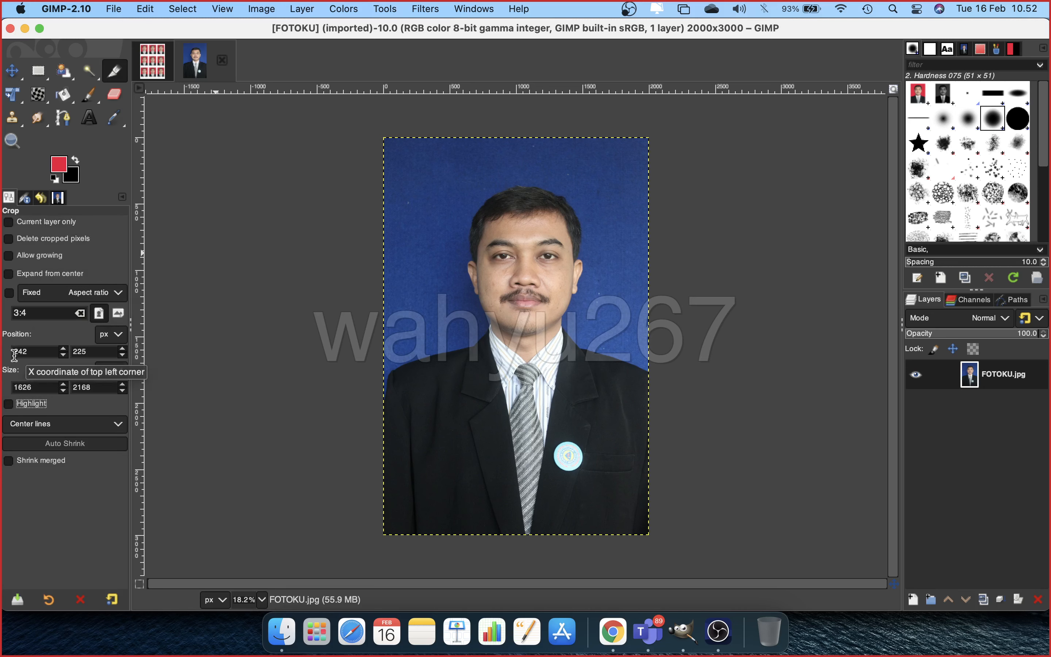
{"action": "left_click", "coordinate": [8, 404]}
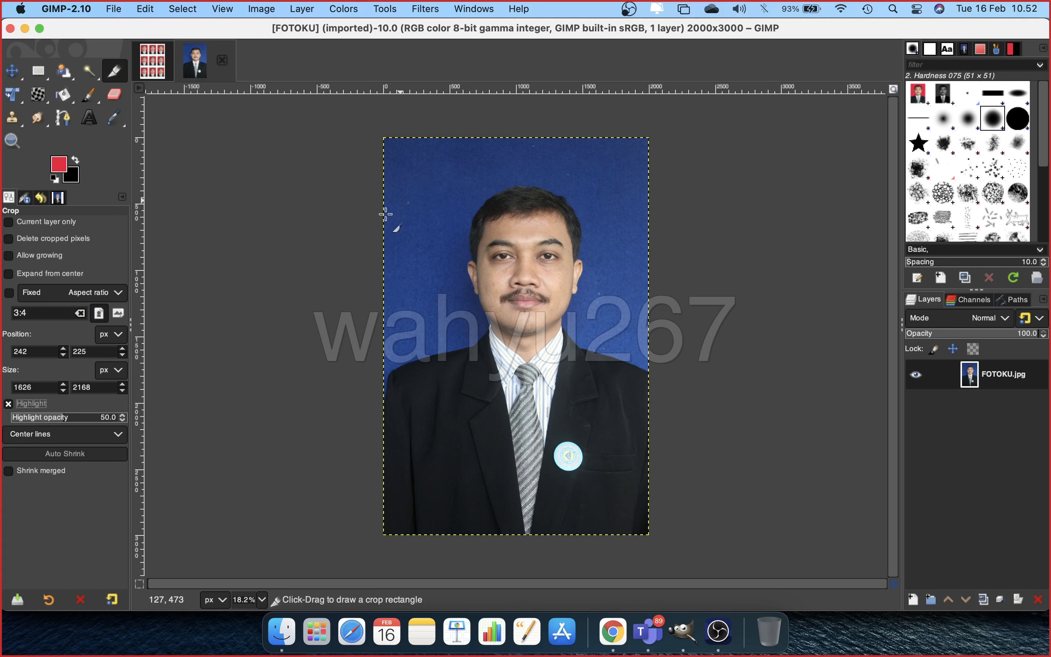
Try cropping the photo to about 1287 × 1936 px around the head and chest, and undo the crop
{"action": "left_click_drag", "start_coordinate": [438, 170], "coordinate": [609, 428]}
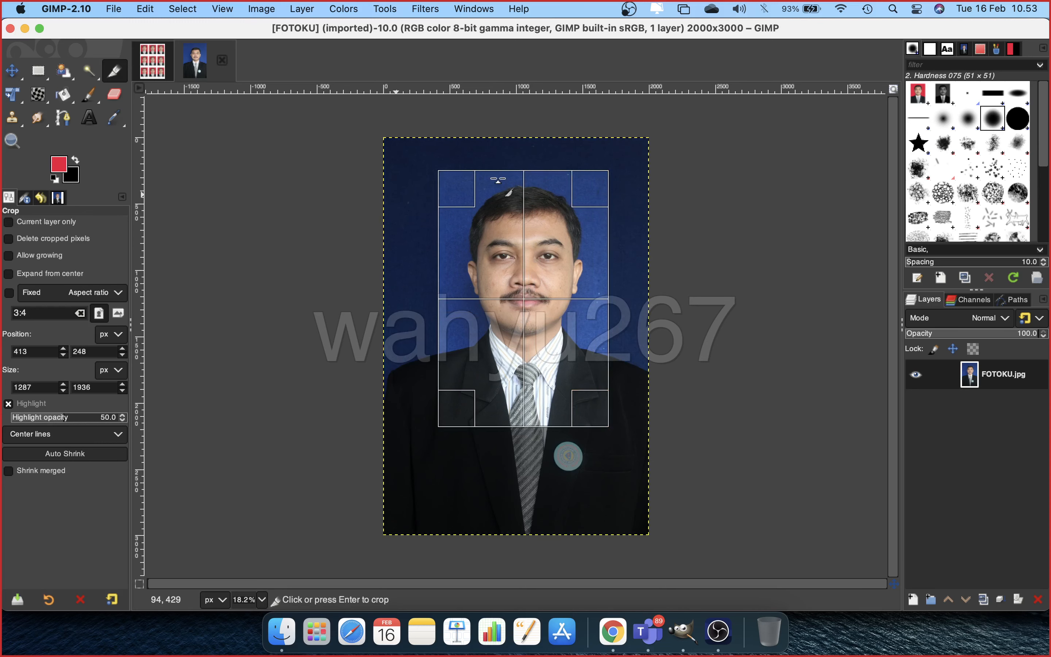
{"action": "left_click", "coordinate": [544, 197]}
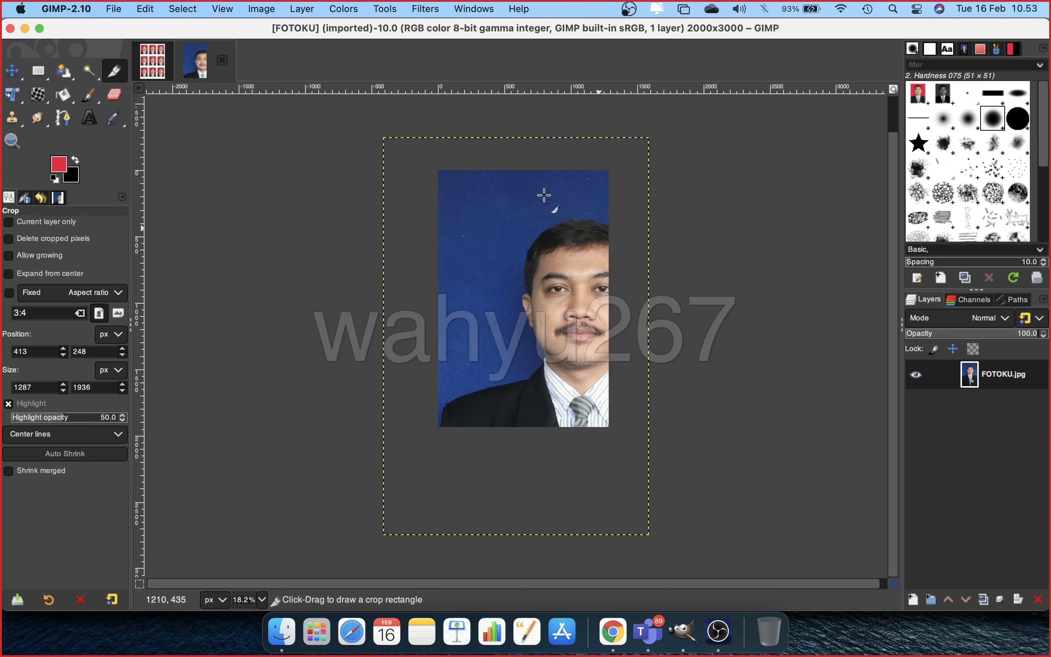
{"action": "key", "text": "super+z"}
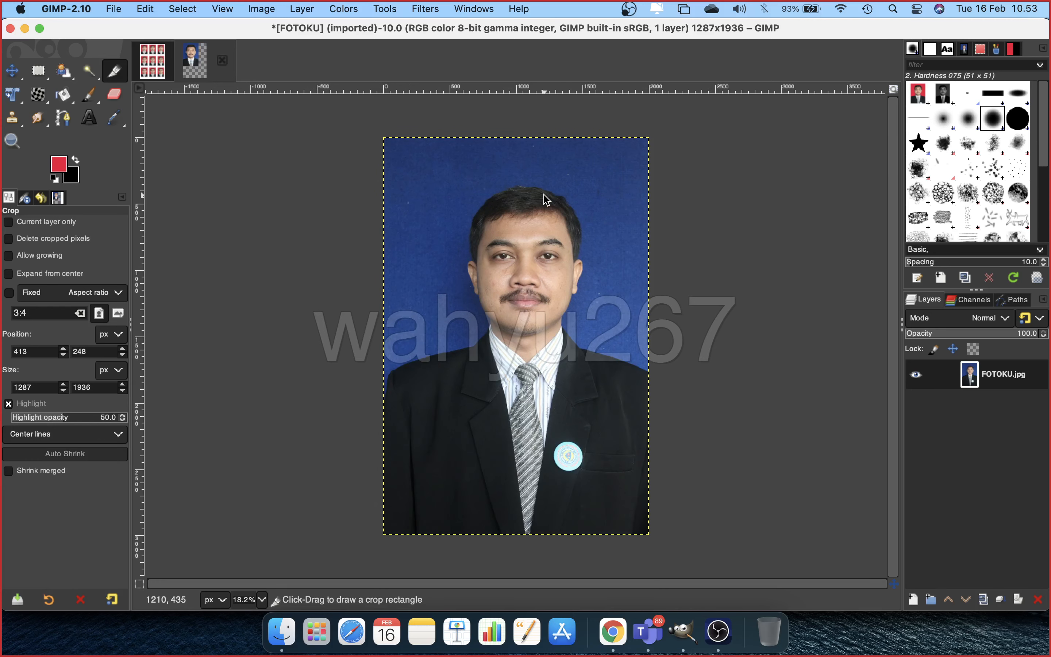
Set the crop guides to No guides and restore them to Center lines
{"action": "left_click", "coordinate": [116, 438]}
{"action": "left_click", "coordinate": [106, 452]}
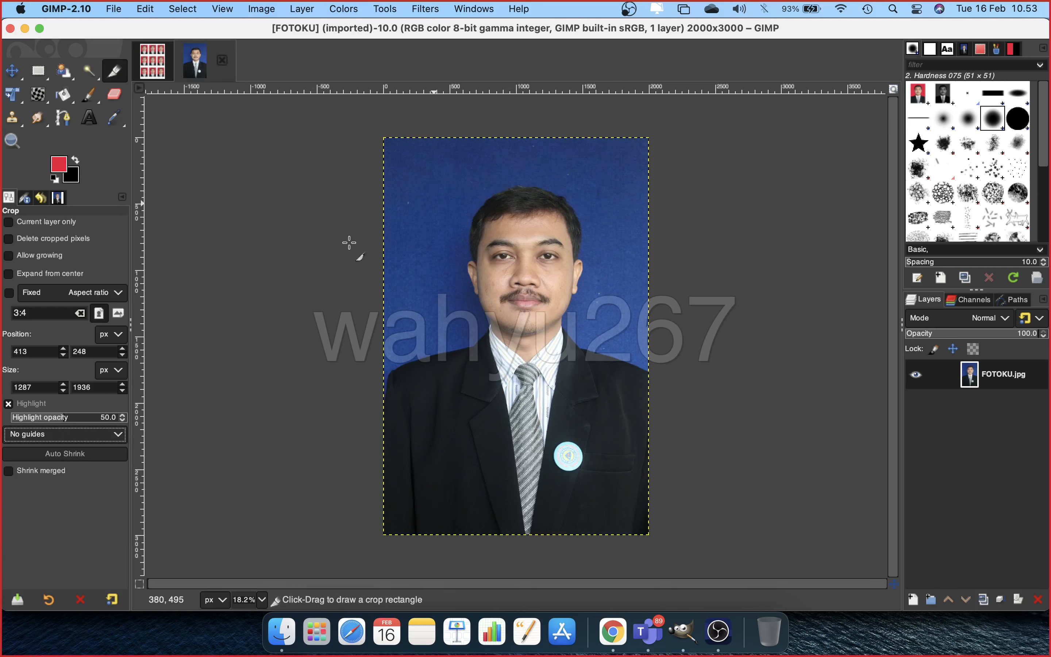
{"action": "left_click", "coordinate": [116, 437]}
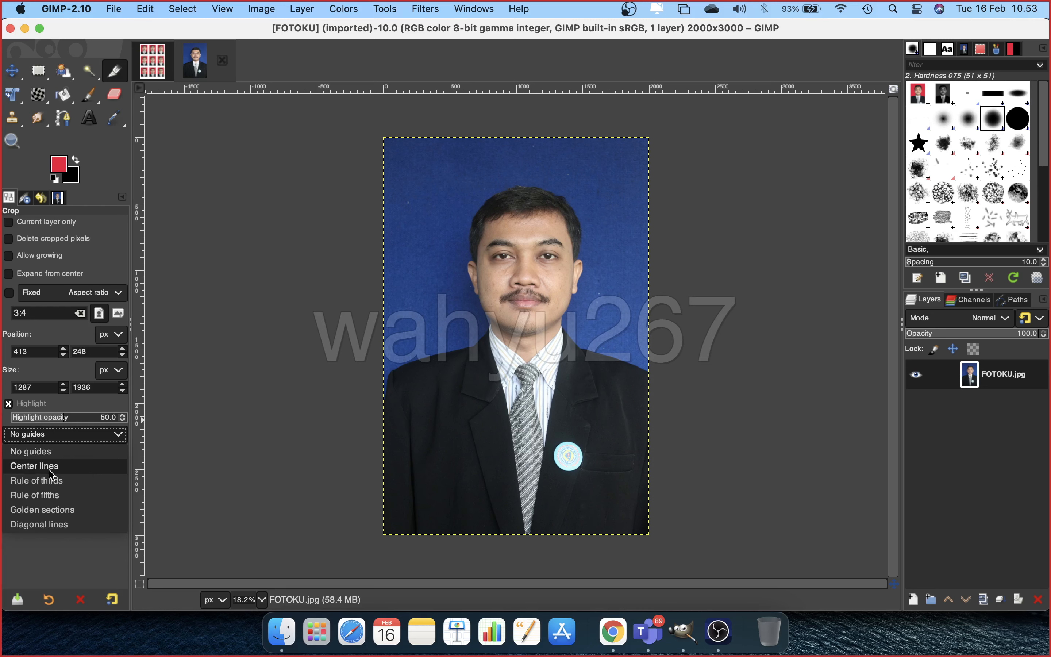
{"action": "left_click", "coordinate": [35, 468]}
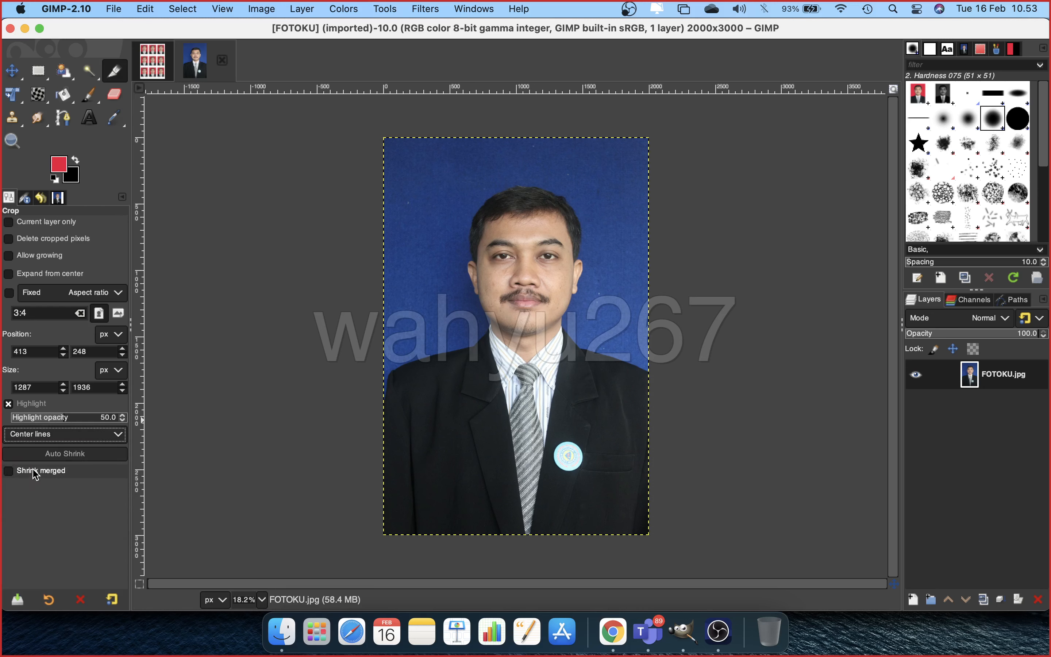
Try cropping the portrait to about 1622 × 2156 px with center lines as guides, and undo the crop
{"action": "left_click_drag", "start_coordinate": [415, 174], "coordinate": [601, 372]}
{"action": "left_click_drag", "start_coordinate": [597, 422], "coordinate": [629, 459]}
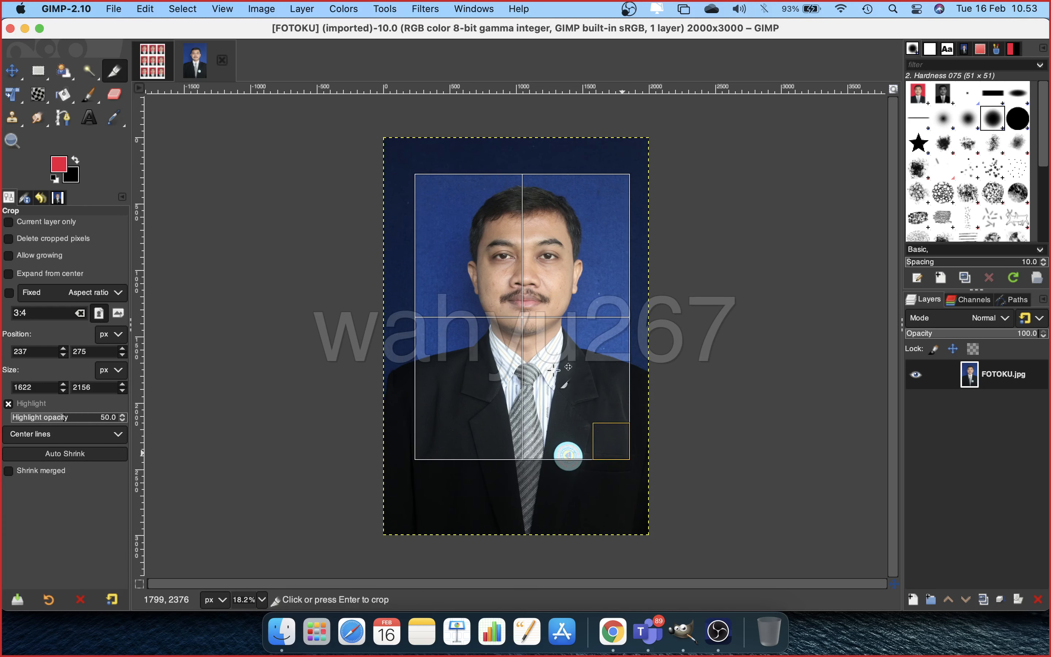
{"action": "left_click", "coordinate": [521, 317]}
{"action": "left_click_drag", "start_coordinate": [521, 318], "coordinate": [530, 304]}
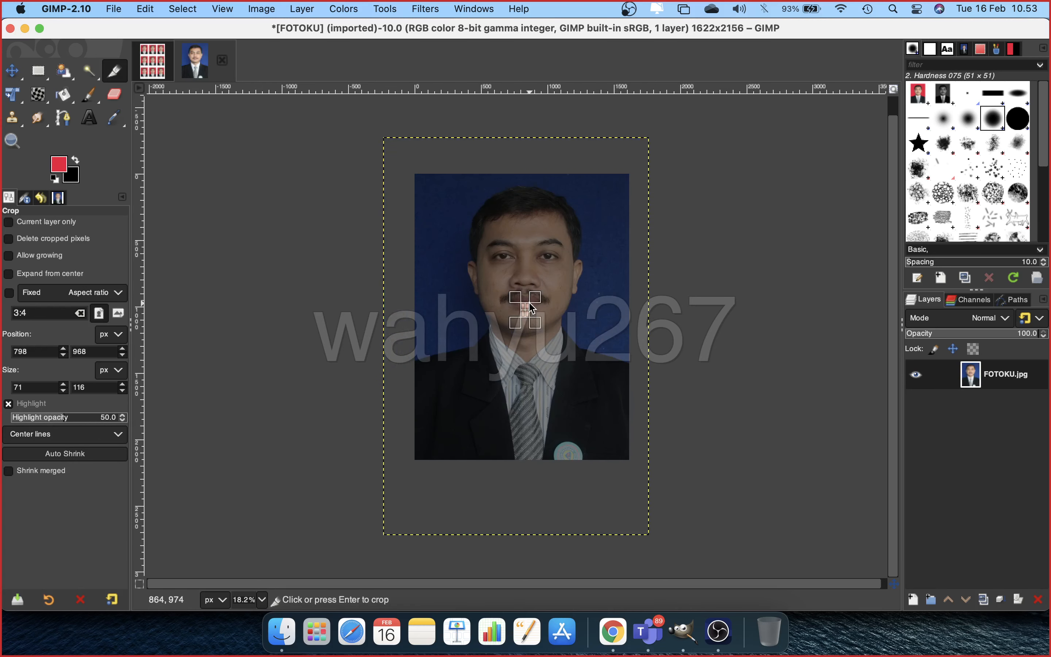
{"action": "left_click", "coordinate": [571, 313]}
{"action": "key", "text": "super+z"}
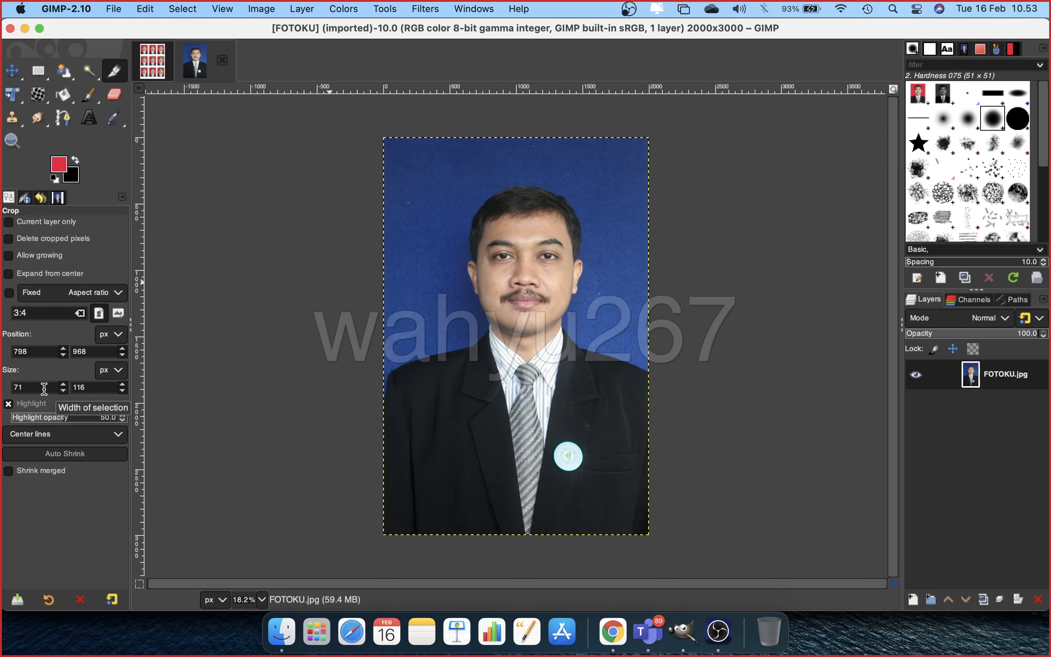
Enable Expand from center, try drawing crop rectangles outward from several points on the photo, and cancel them
{"action": "left_click", "coordinate": [11, 278]}
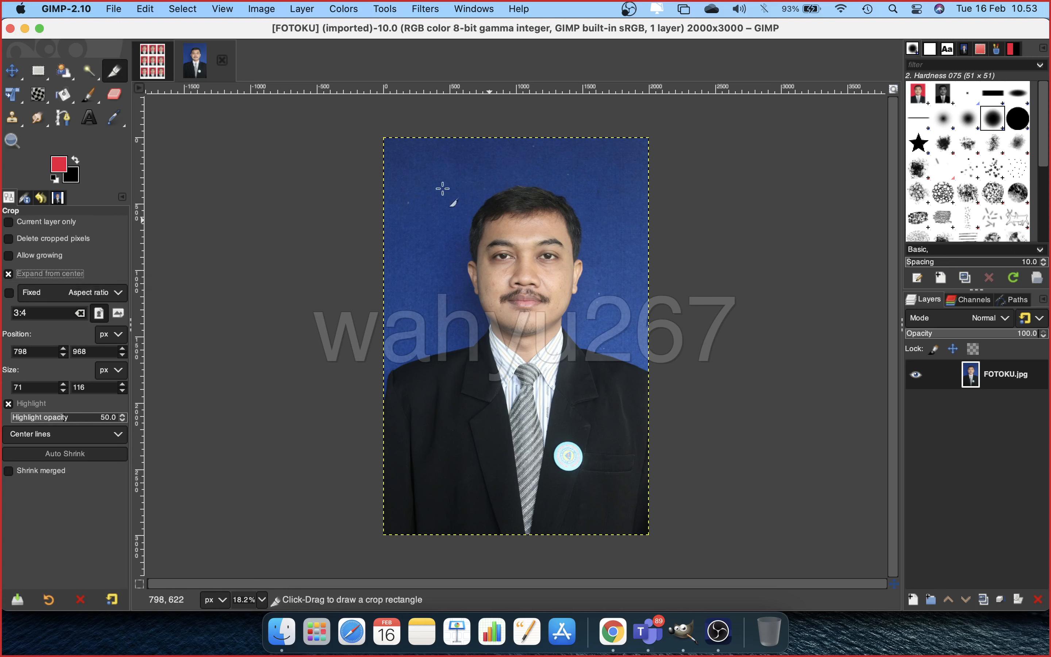
{"action": "left_click", "coordinate": [412, 175]}
{"action": "left_click_drag", "start_coordinate": [565, 227], "coordinate": [565, 255]}
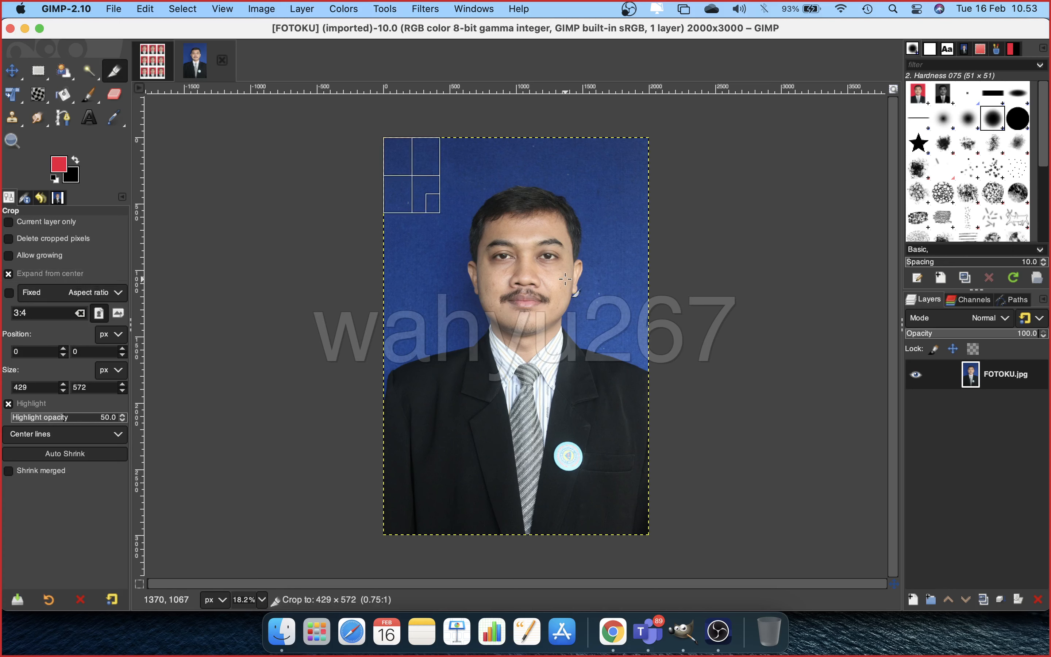
{"action": "left_click_drag", "start_coordinate": [476, 395], "coordinate": [455, 345]}
{"action": "left_click_drag", "start_coordinate": [419, 186], "coordinate": [491, 230]}
{"action": "left_click", "coordinate": [517, 272]}
{"action": "left_click_drag", "start_coordinate": [451, 350], "coordinate": [676, 483]}
{"action": "mouse_move", "coordinate": [676, 459]}
{"action": "left_mouse_down"}
{"action": "mouse_move", "coordinate": [662, 486]}
{"action": "mouse_move", "coordinate": [660, 453]}
{"action": "left_mouse_up"}
{"action": "left_click", "coordinate": [365, 307]}
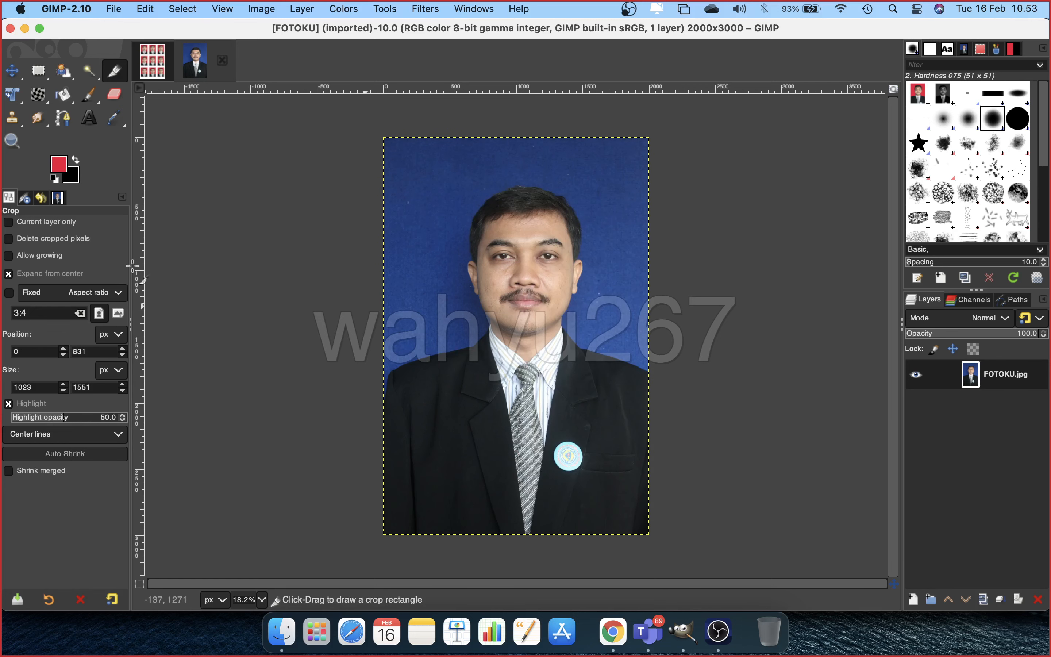
Fix the crop's aspect ratio at 3:4 and turn off Expand from center
{"action": "left_click", "coordinate": [9, 295]}
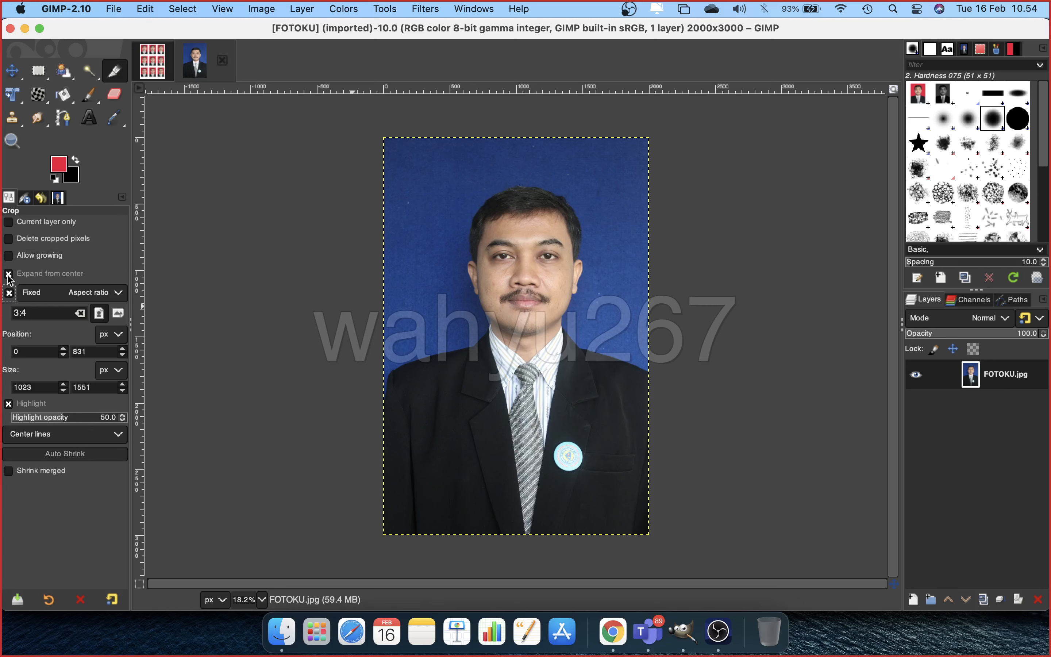
{"action": "left_click", "coordinate": [8, 274]}
{"action": "left_click", "coordinate": [120, 294]}
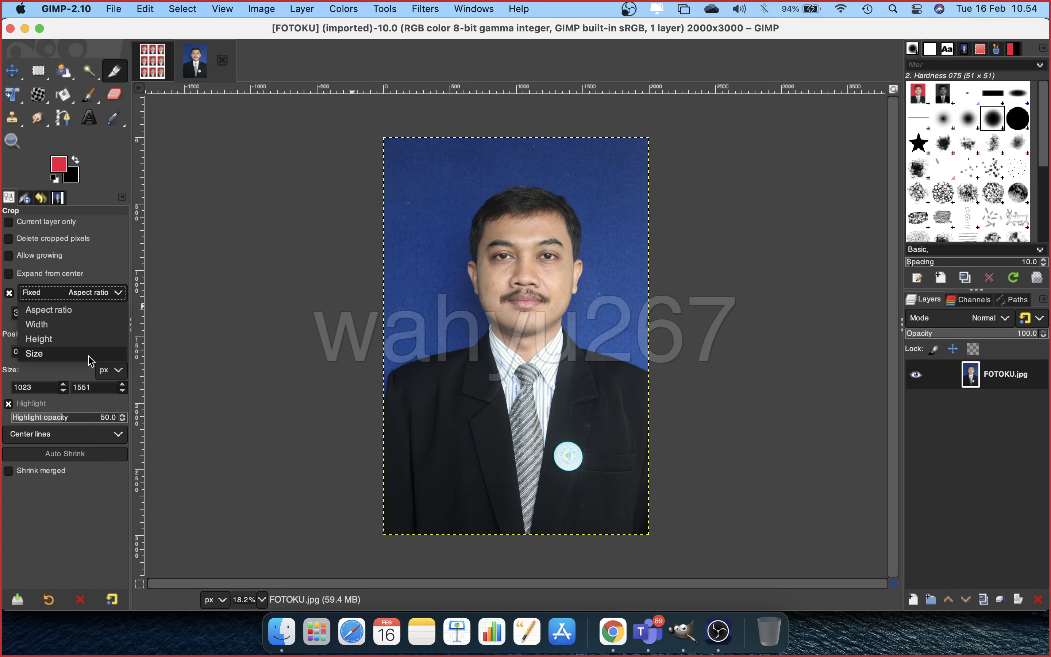
{"action": "left_click", "coordinate": [78, 311]}
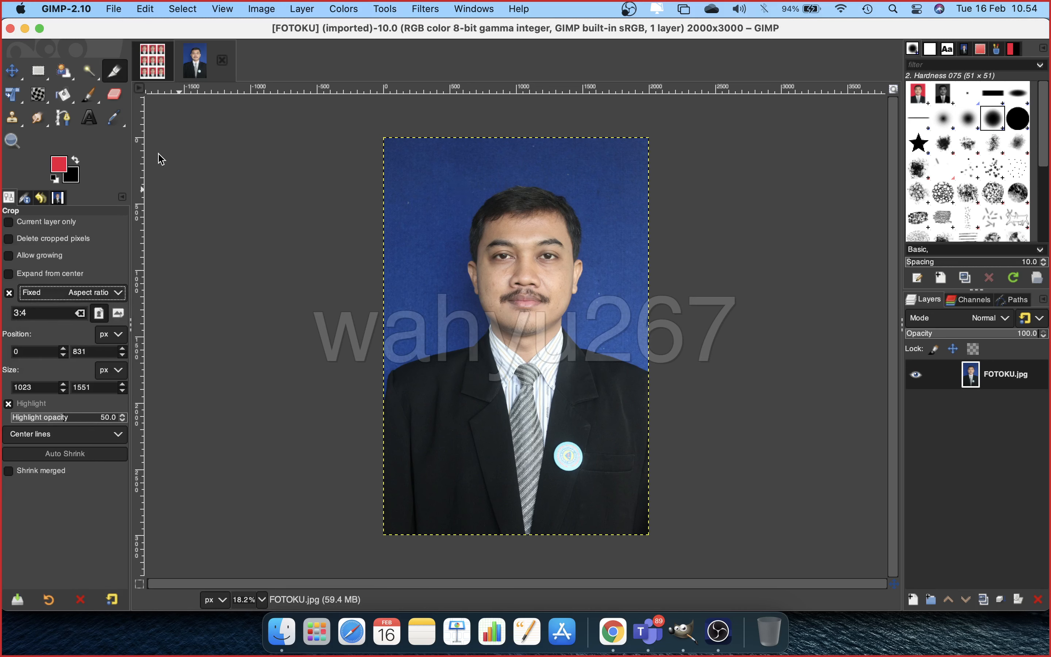
{"action": "left_click", "coordinate": [41, 314]}
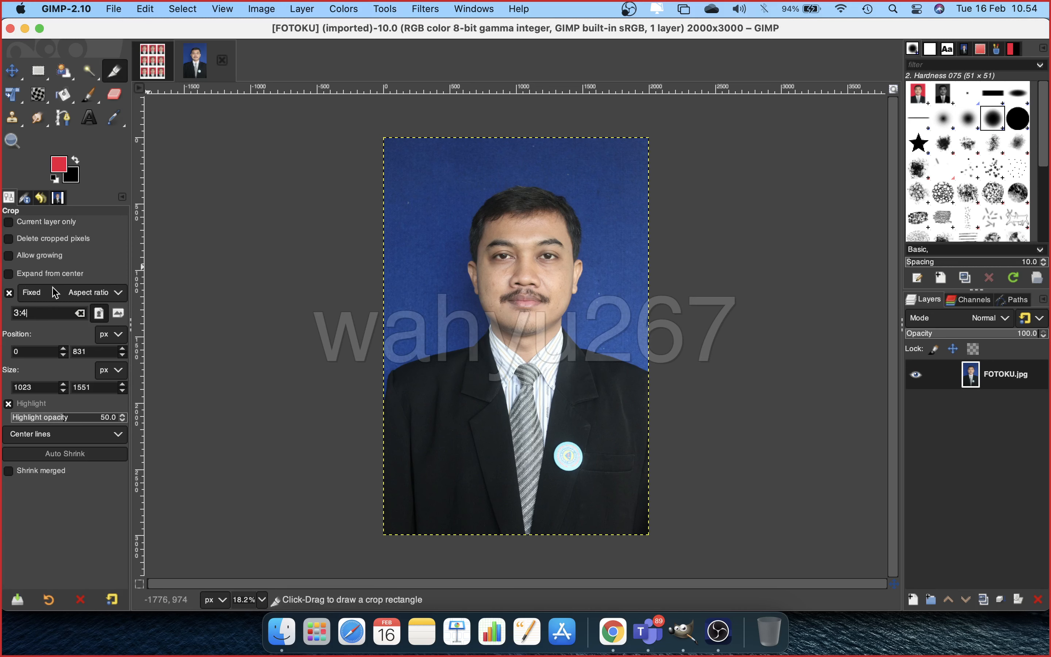
Turn off the Fixed aspect ratio again and switch the crop Highlight off and back on
{"action": "left_click", "coordinate": [9, 294]}
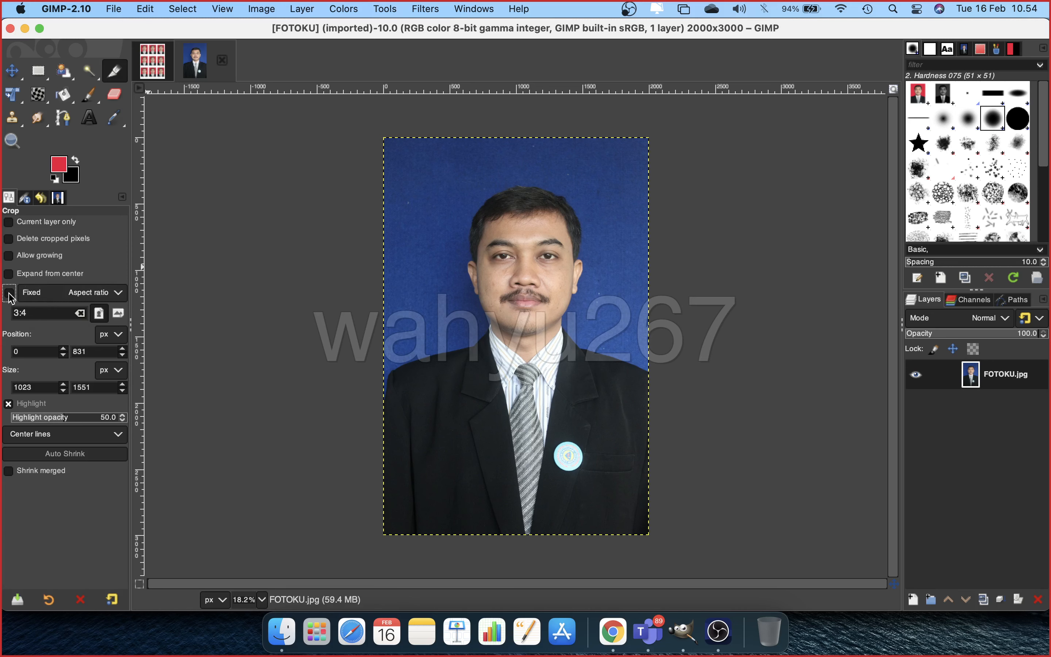
{"action": "left_click", "coordinate": [9, 404]}
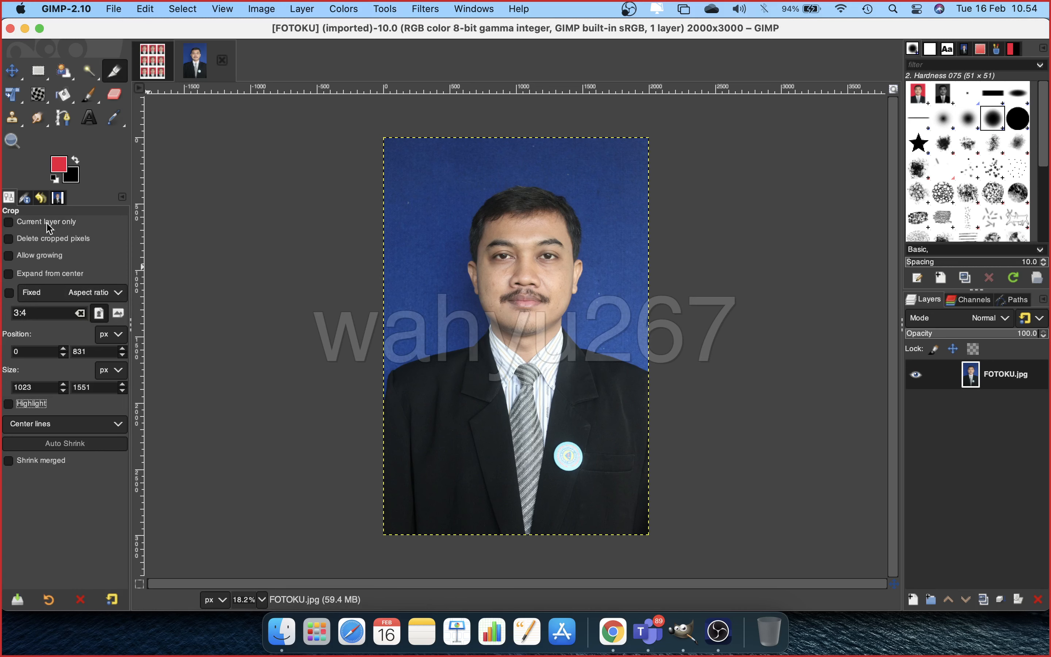
{"action": "left_click", "coordinate": [9, 404]}
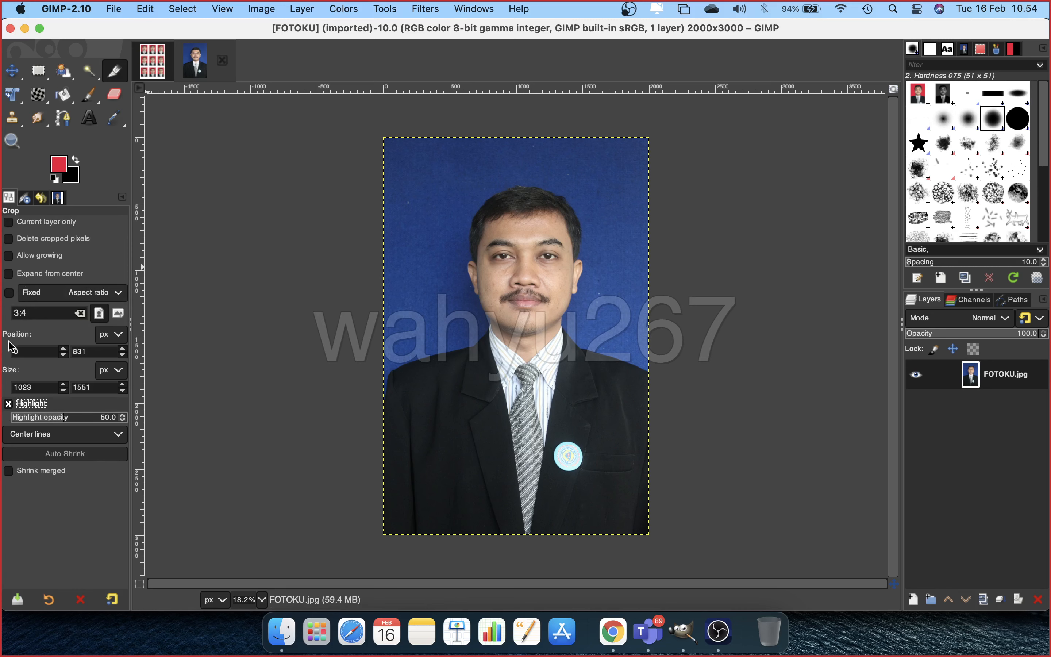
{"action": "left_click", "coordinate": [9, 293]}
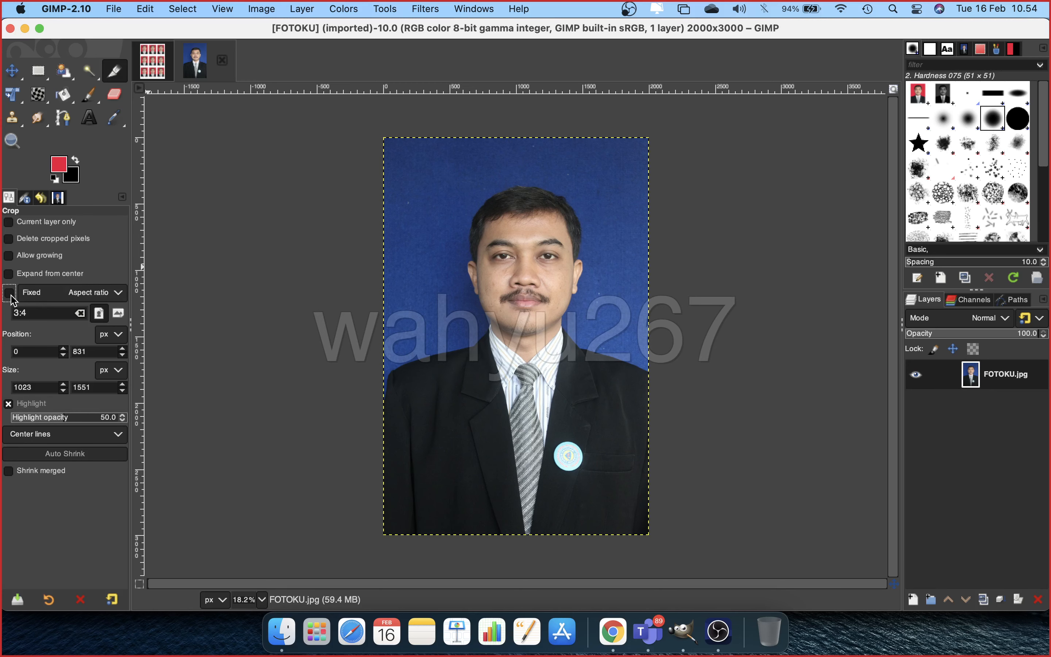
View the pas foto 3x4 sheet as the target layout and return to the FOTOKU photo
{"action": "left_click", "coordinate": [153, 71]}
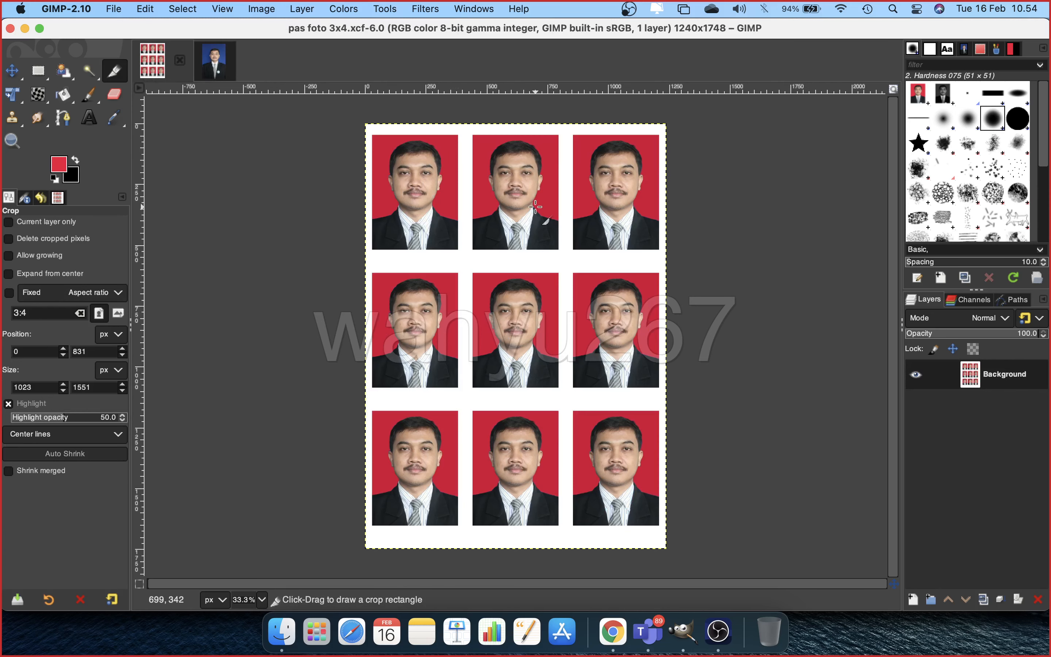
{"action": "left_click", "coordinate": [220, 73]}
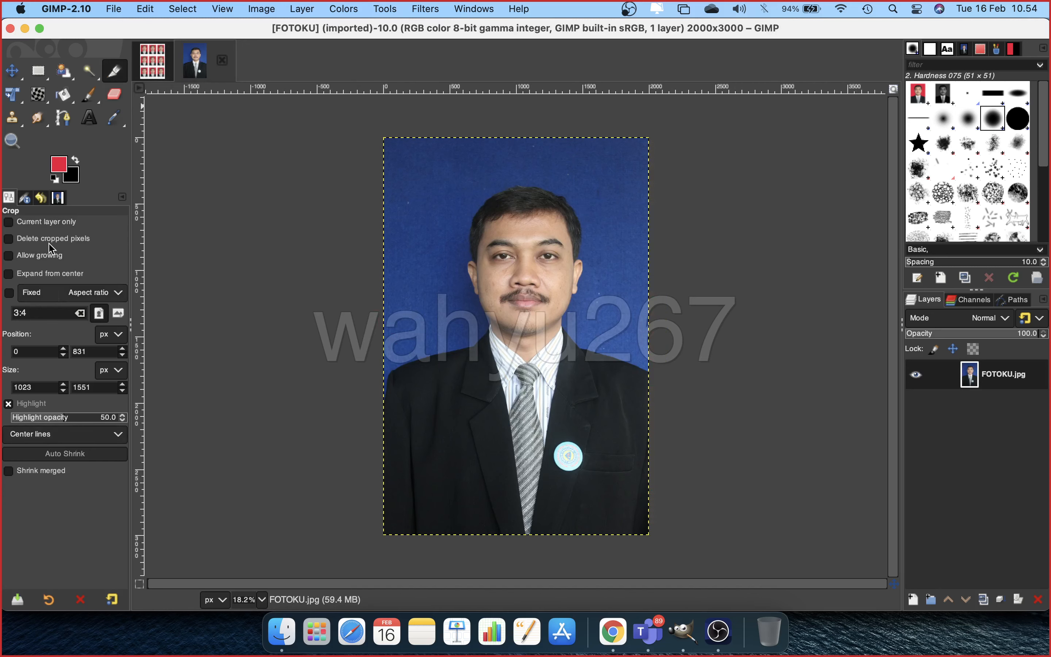
Turn the crop's Fixed option back on, constraining the Aspect ratio to 3:4
{"action": "left_click", "coordinate": [9, 298]}
{"action": "left_click", "coordinate": [118, 293]}
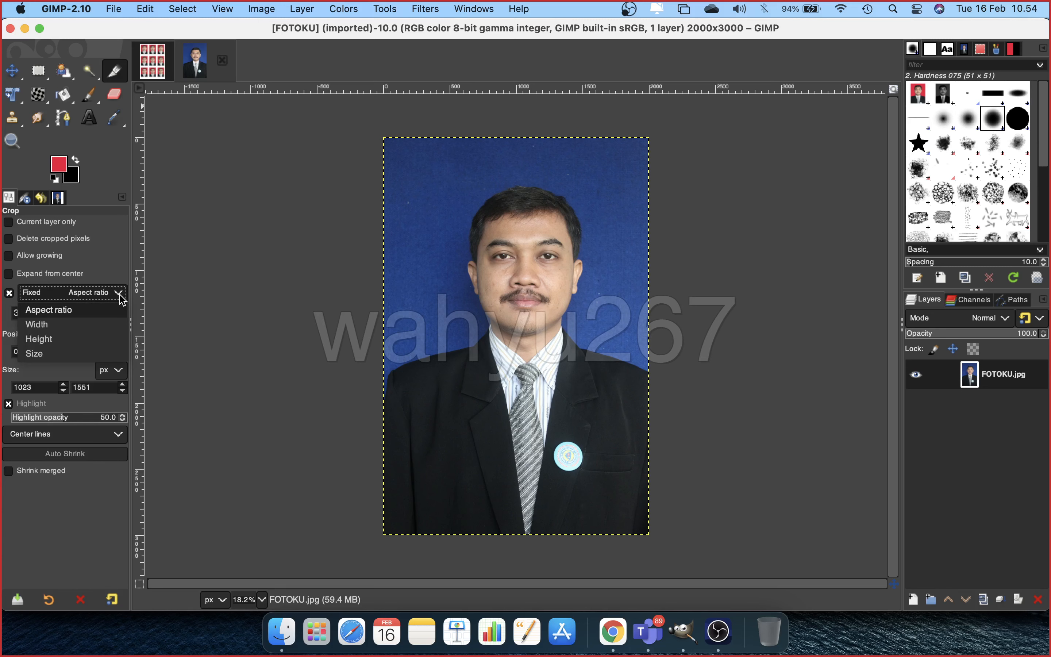
{"action": "left_click", "coordinate": [108, 313]}
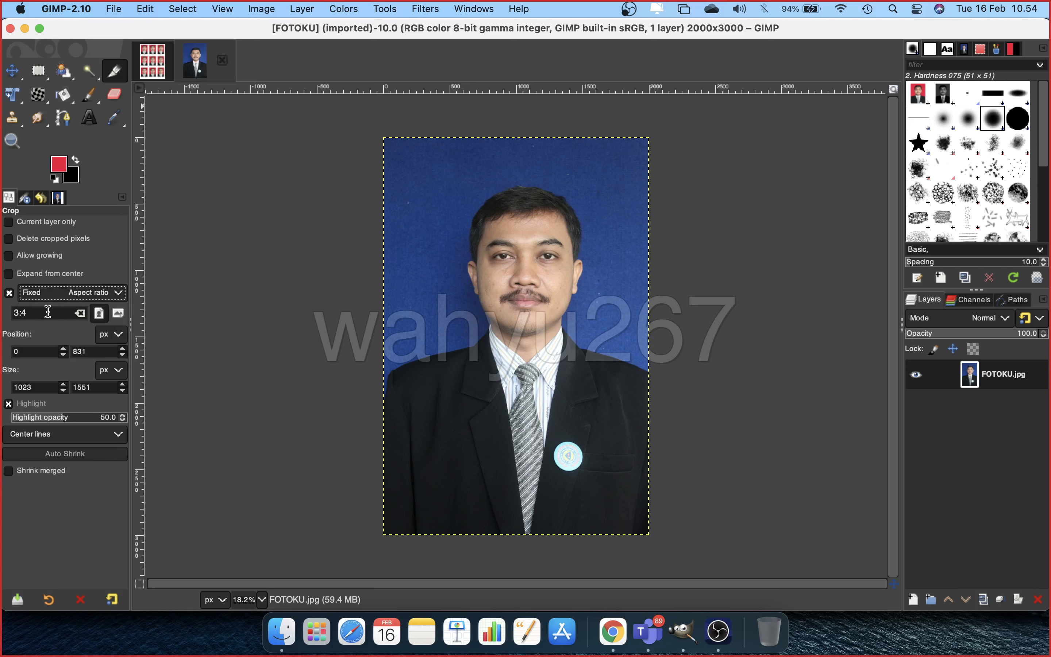
{"action": "left_click", "coordinate": [37, 313]}
{"action": "left_click_drag", "start_coordinate": [36, 313], "coordinate": [7, 313]}
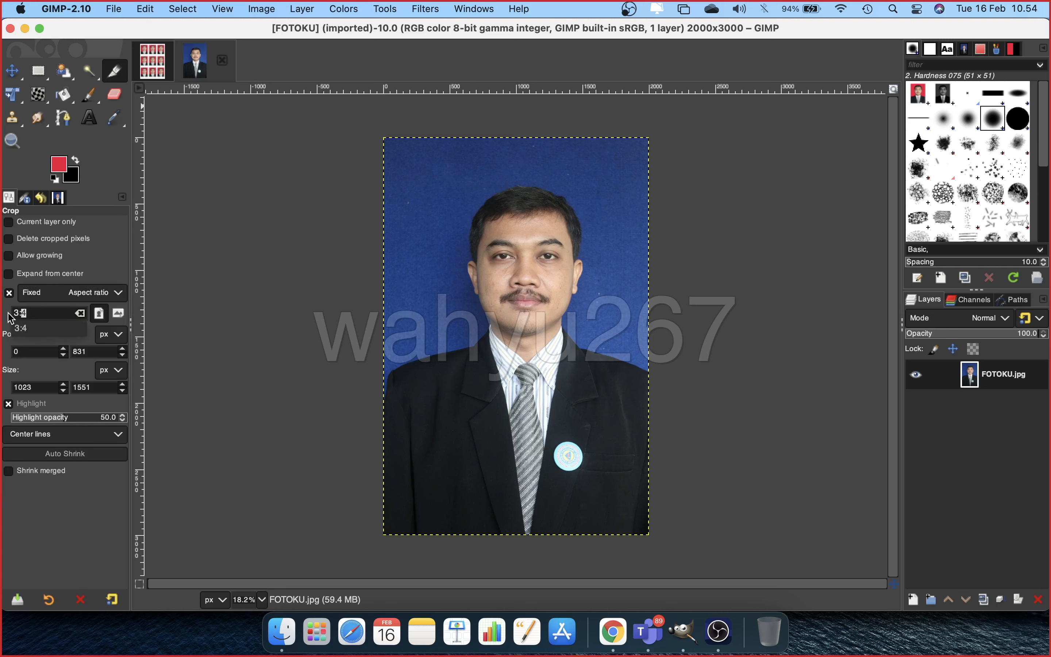
Draw a crop rectangle of about 1626 × 2168 px around the man's head and upper torso
{"action": "left_click", "coordinate": [461, 188]}
{"action": "left_click", "coordinate": [432, 175]}
{"action": "left_click_drag", "start_coordinate": [432, 174], "coordinate": [571, 331]}
{"action": "left_click_drag", "start_coordinate": [593, 381], "coordinate": [629, 466]}
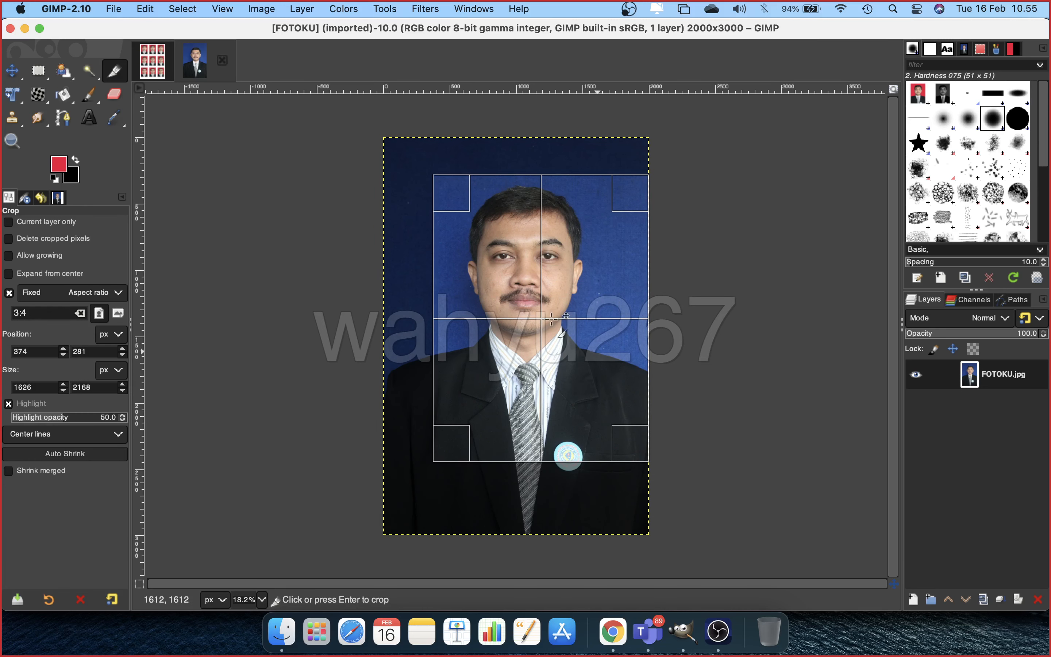
Center the crop rectangle on the man's face, at about position 253, 210 px, and apply the crop
{"action": "left_click_drag", "start_coordinate": [542, 318], "coordinate": [523, 310]}
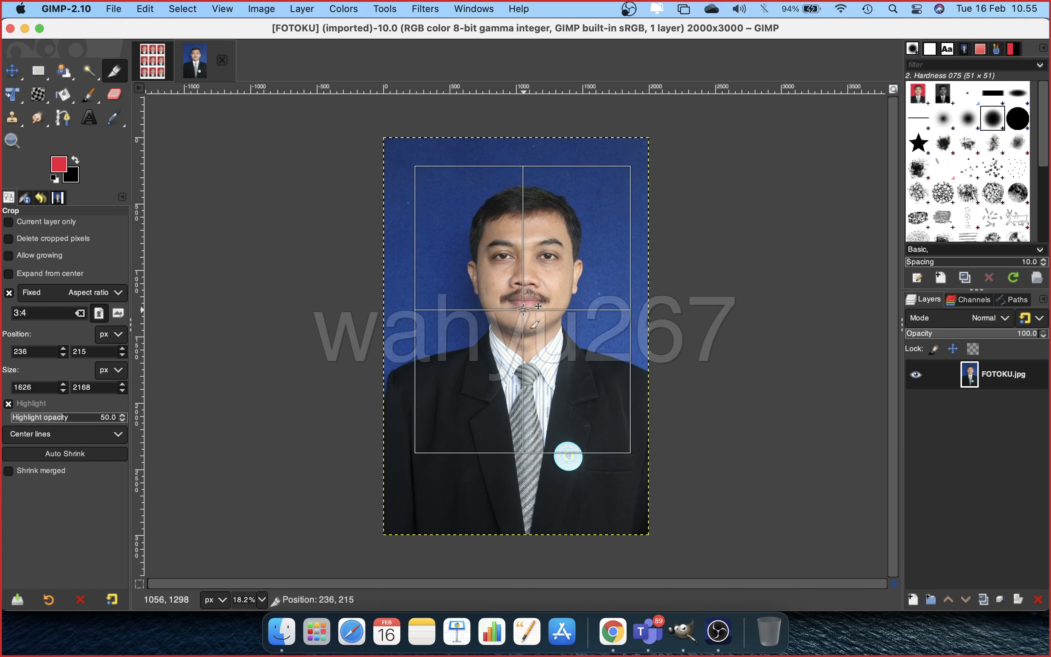
{"action": "left_click_drag", "start_coordinate": [524, 309], "coordinate": [526, 309]}
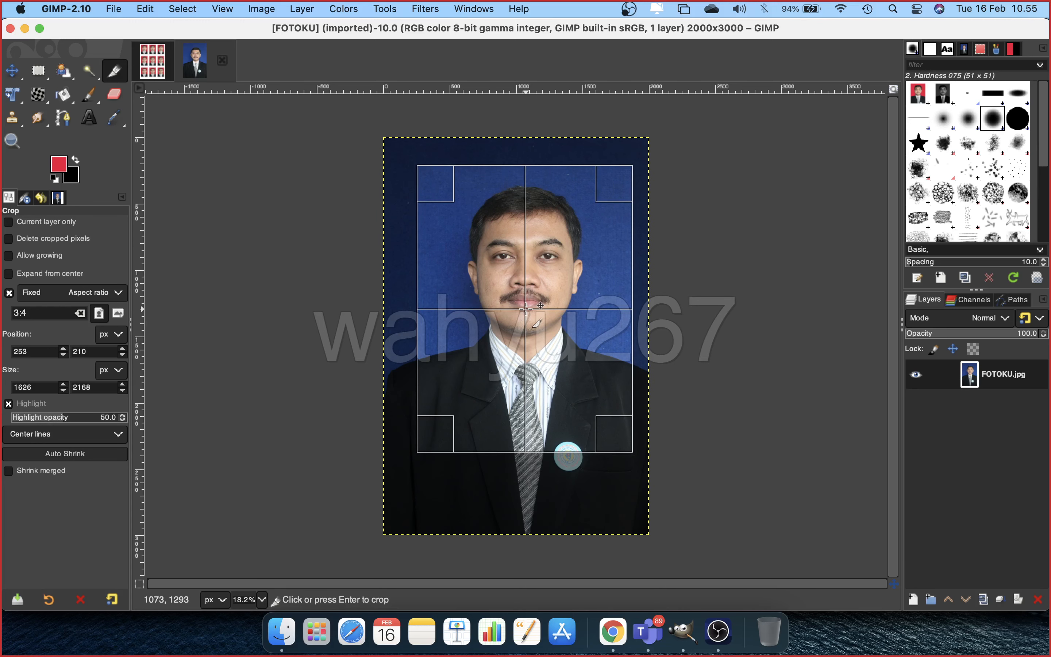
{"action": "key", "text": "Return"}
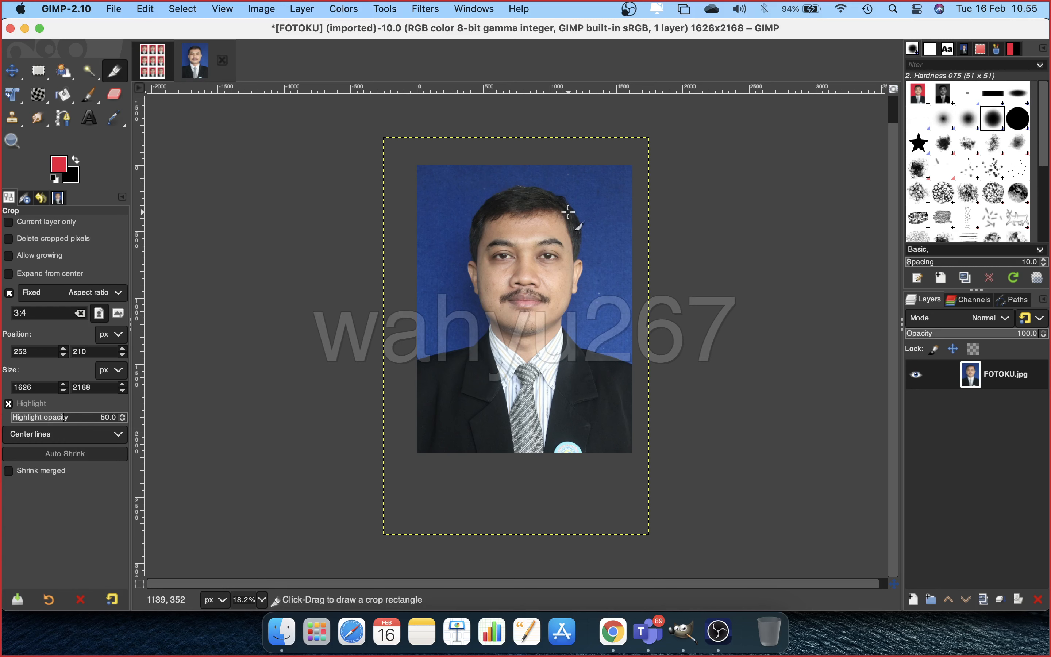
Add an alpha channel to the FOTOKU.jpg layer
{"action": "right_click", "coordinate": [1010, 384]}
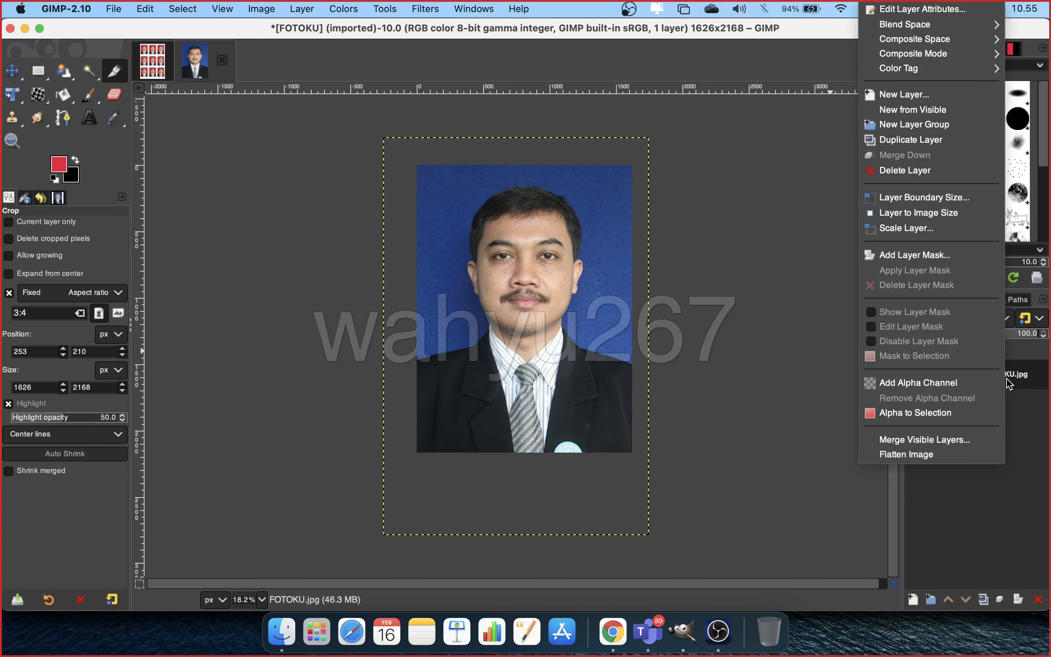
{"action": "left_click", "coordinate": [939, 385]}
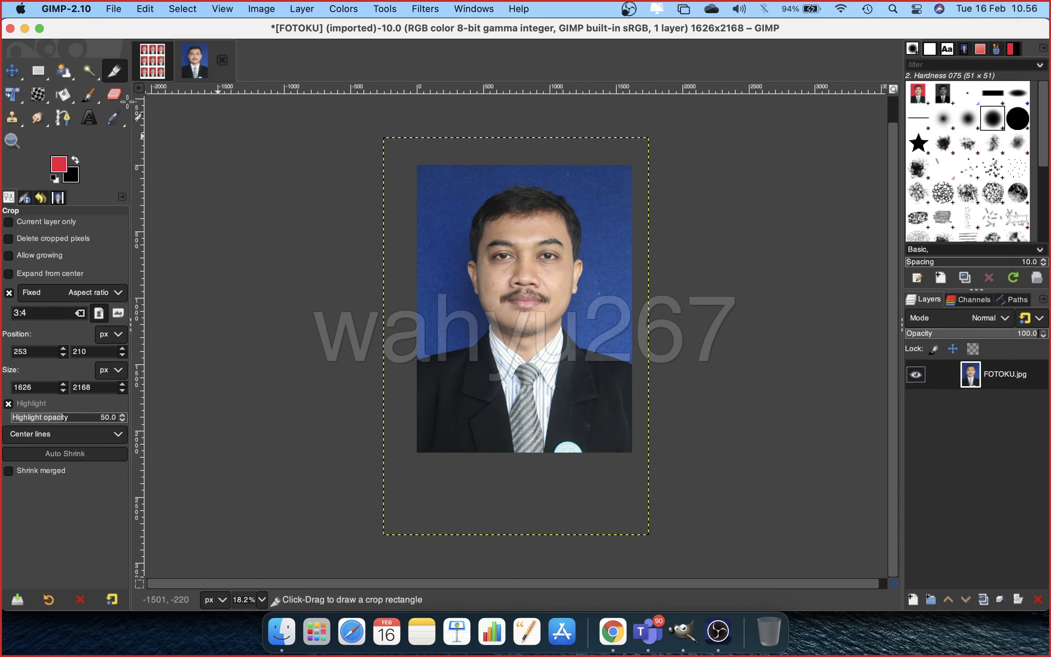
Show the selection tools grouped with Foreground Select
{"action": "right_click", "coordinate": [72, 80]}
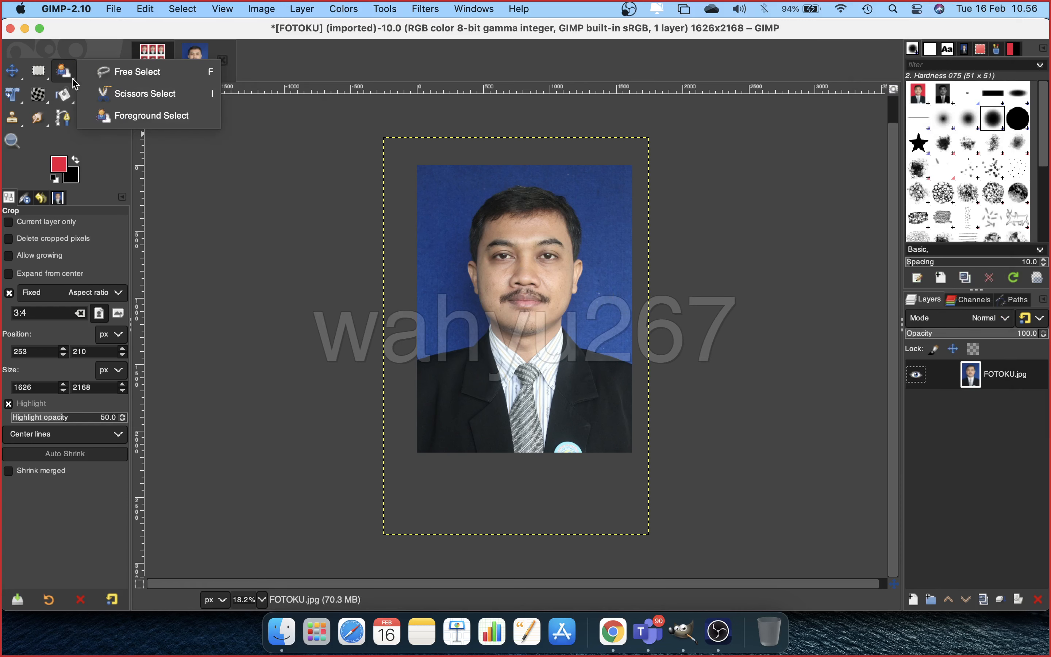